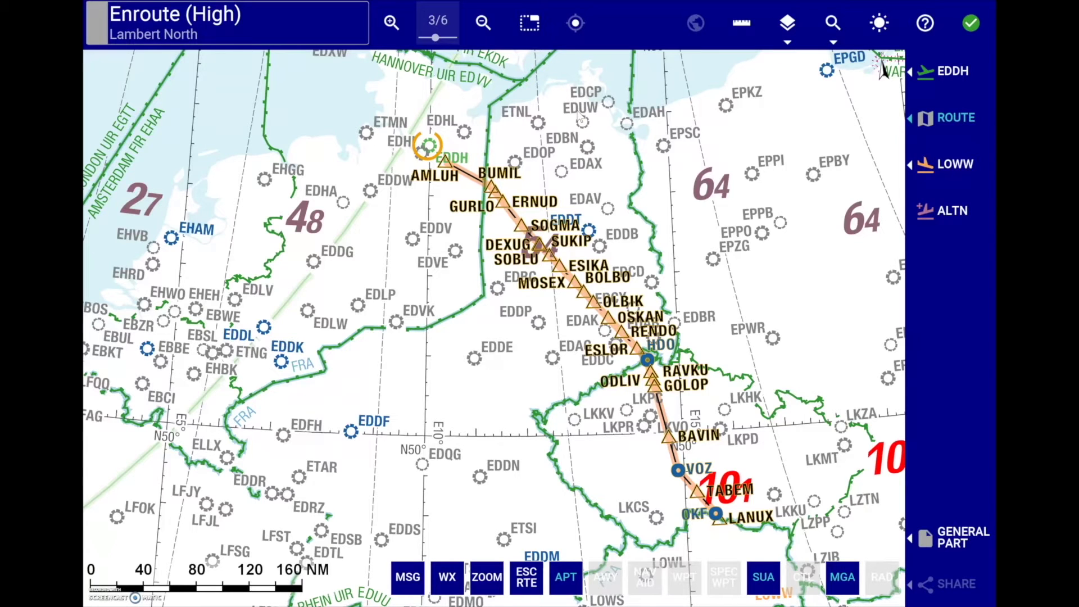
Recentre, pan toward Denmark, and zoom out to level 2/6 showing the whole EDDH–LOWW route.
{"action": "left_click", "coordinate": [572, 23]}
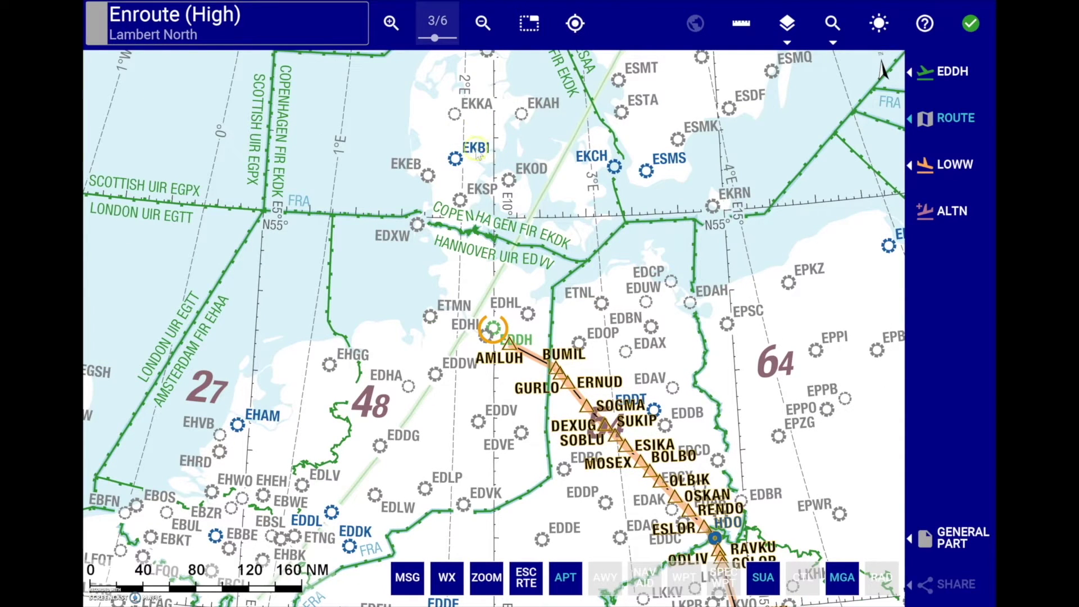
{"action": "left_click", "coordinate": [391, 23]}
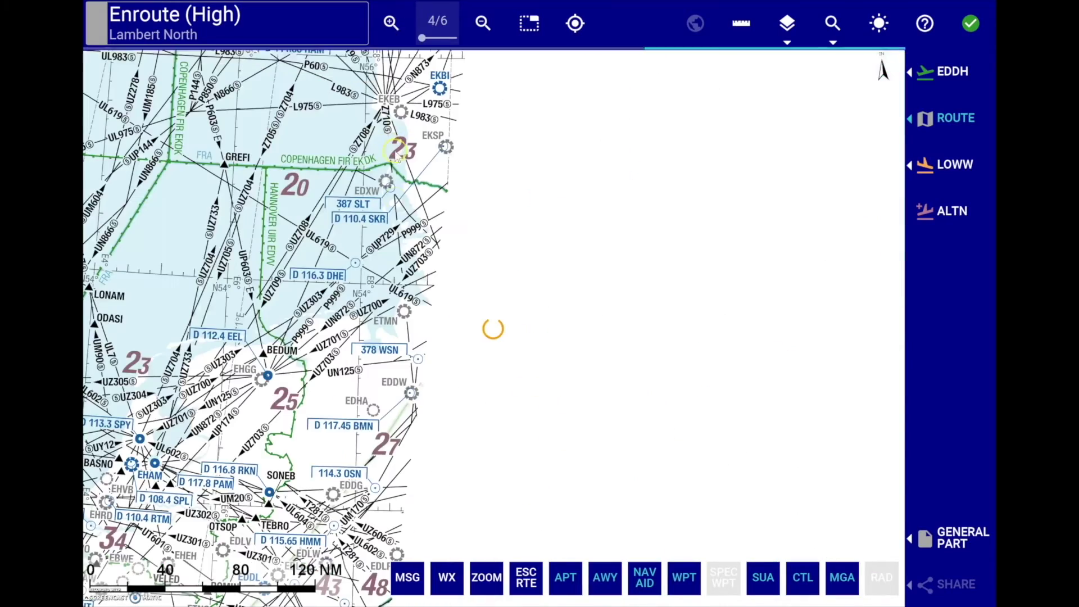
{"action": "left_click_drag", "start_coordinate": [354, 268], "coordinate": [721, 373]}
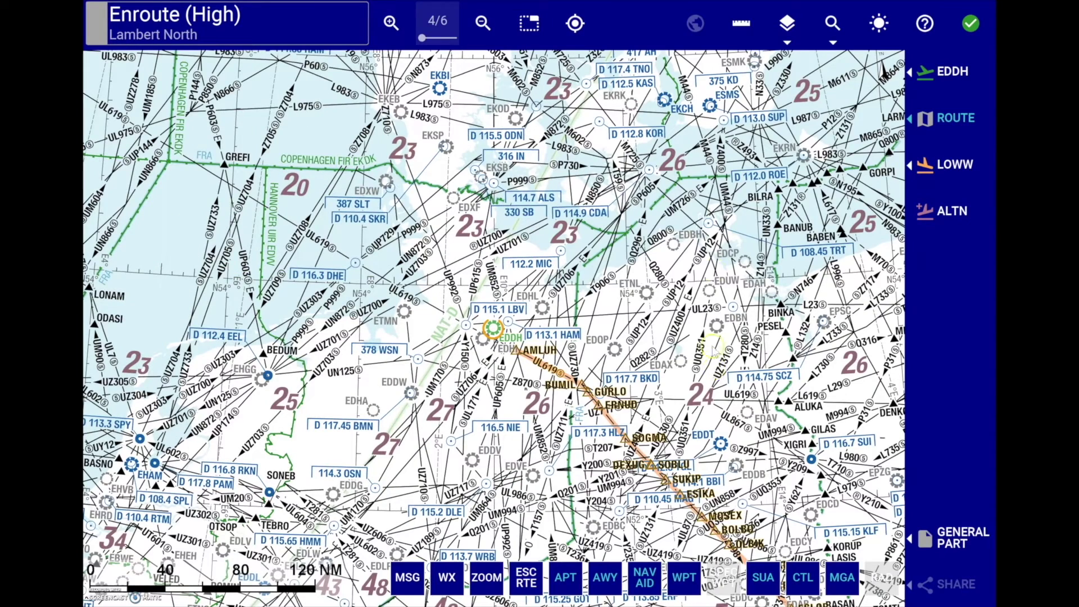
{"action": "left_click", "coordinate": [482, 24]}
{"action": "left_click", "coordinate": [483, 23]}
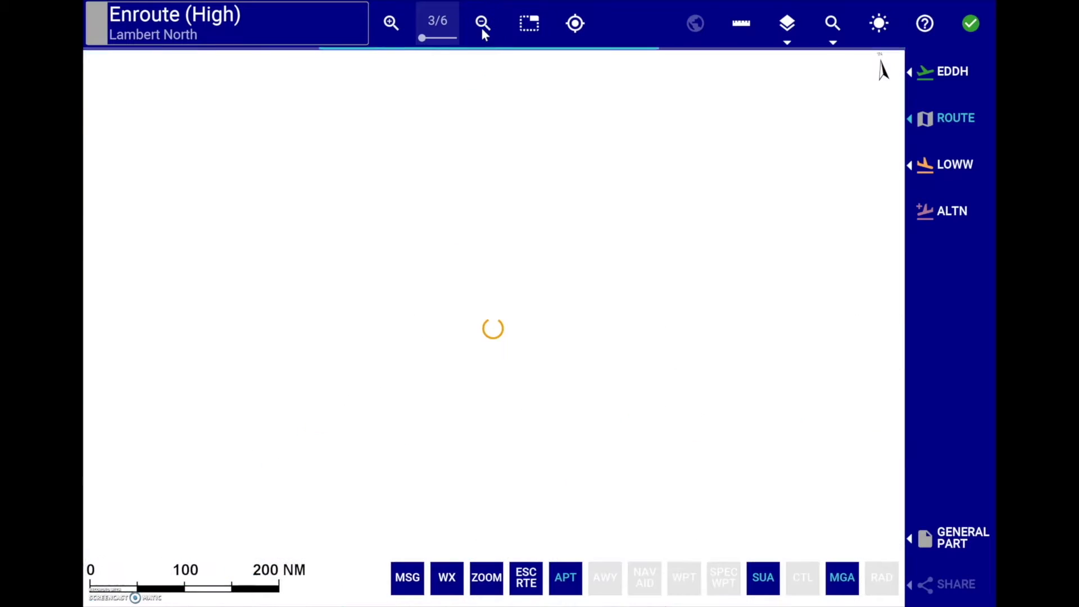
{"action": "left_click", "coordinate": [395, 121]}
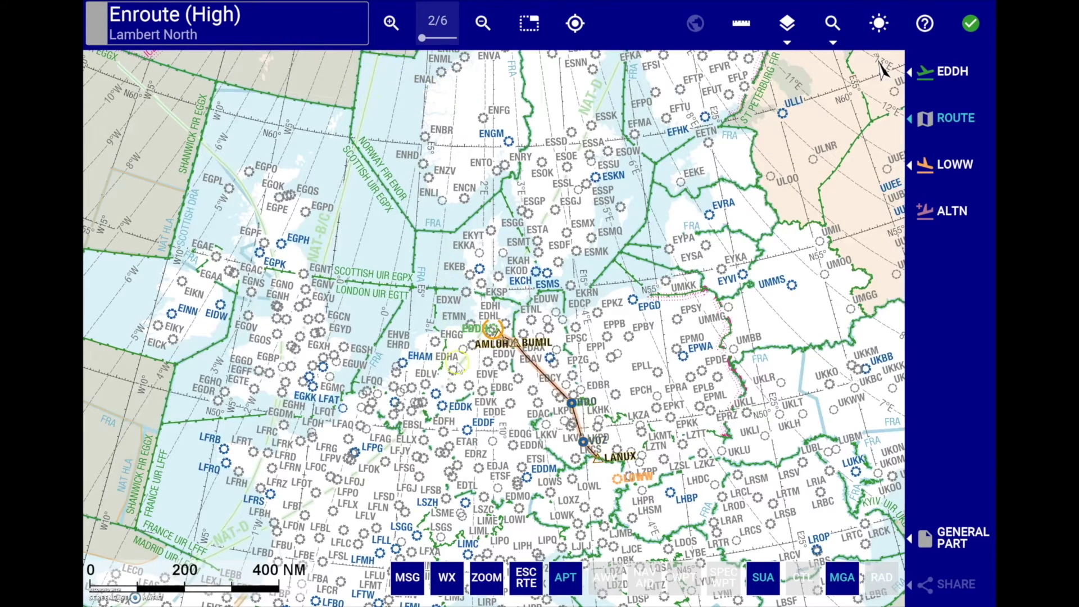
Pan south to North Africa, briefly trying Mercator before returning to Lambert North projection.
{"action": "left_click_drag", "start_coordinate": [460, 458], "coordinate": [468, 252]}
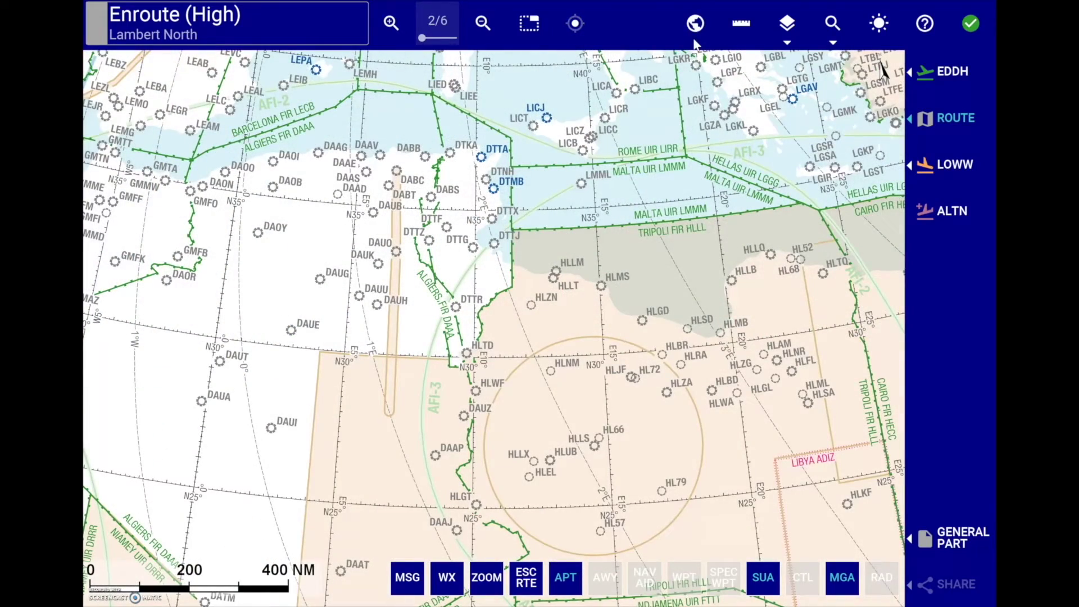
{"action": "left_click", "coordinate": [702, 27]}
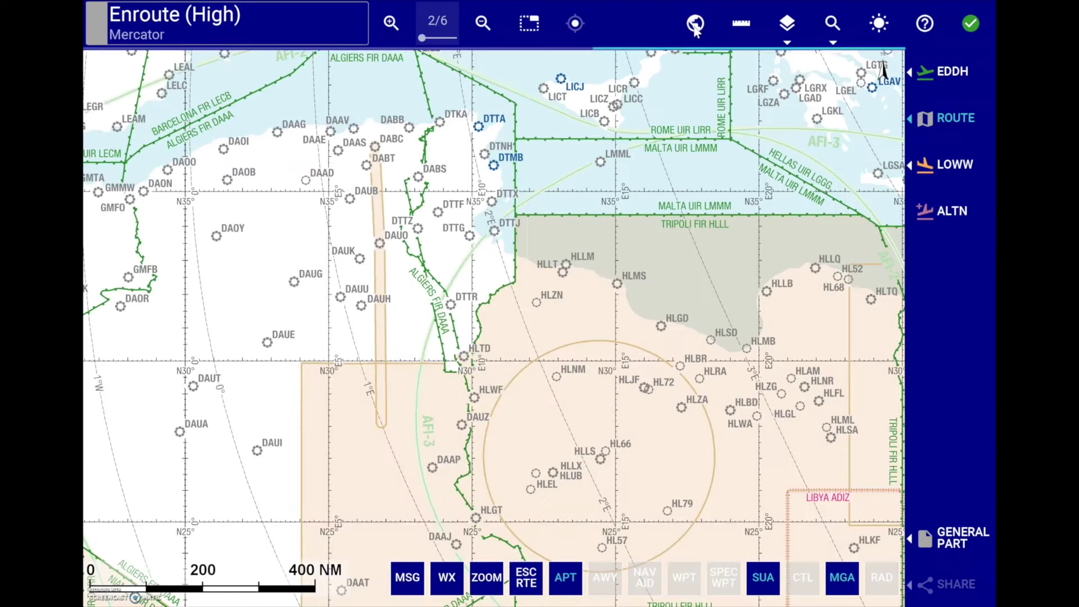
{"action": "left_click", "coordinate": [696, 25]}
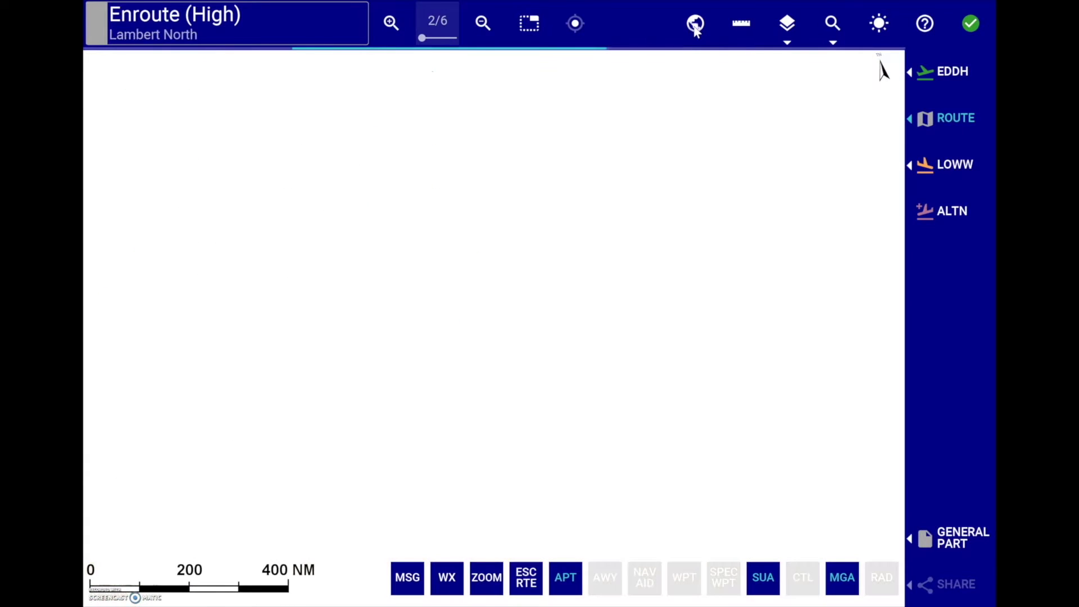
{"action": "left_click", "coordinate": [740, 25]}
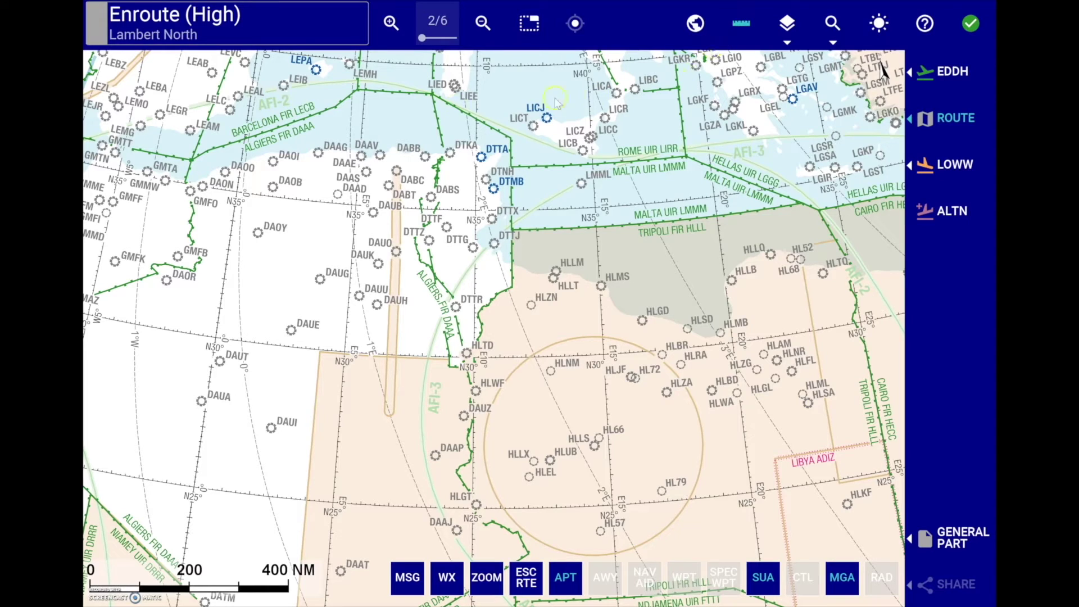
Measure from near DAAG to near LIRR, reading 697 NM at 85° true track.
{"action": "left_click", "coordinate": [368, 152]}
{"action": "left_click", "coordinate": [671, 136]}
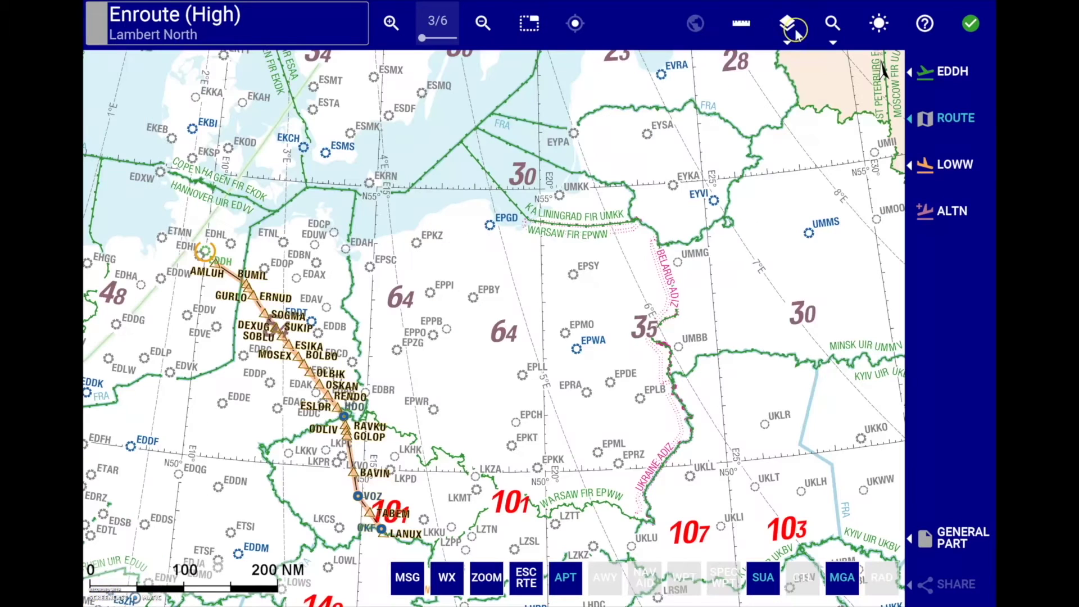
{"action": "left_click", "coordinate": [792, 28]}
Choose Plot Polygon from the layers menu and start adding a new polygon.
{"action": "left_click", "coordinate": [794, 28]}
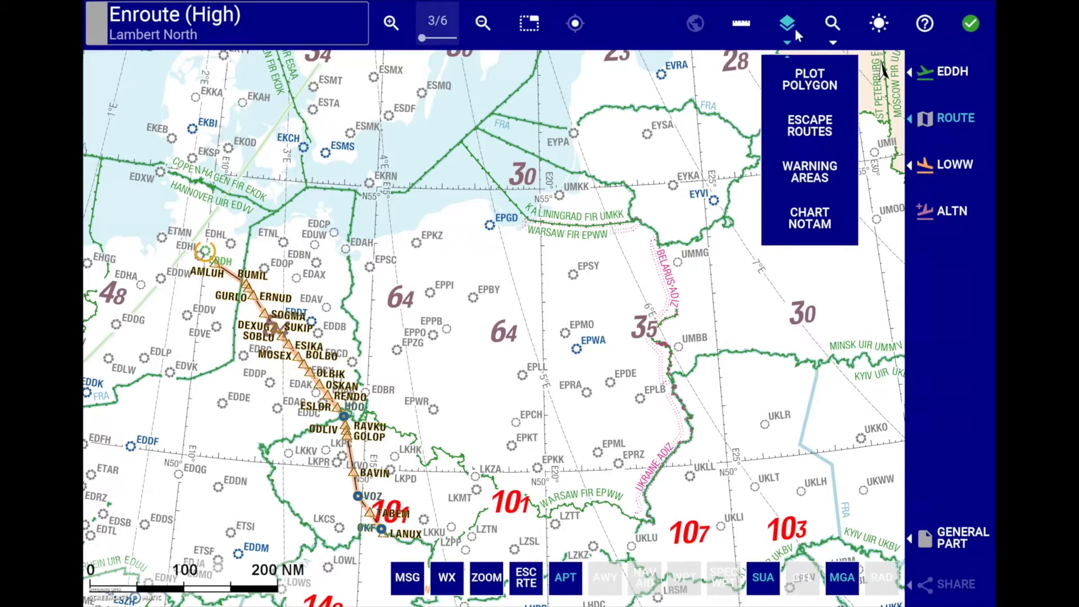
{"action": "left_click", "coordinate": [792, 84]}
{"action": "left_click", "coordinate": [602, 107]}
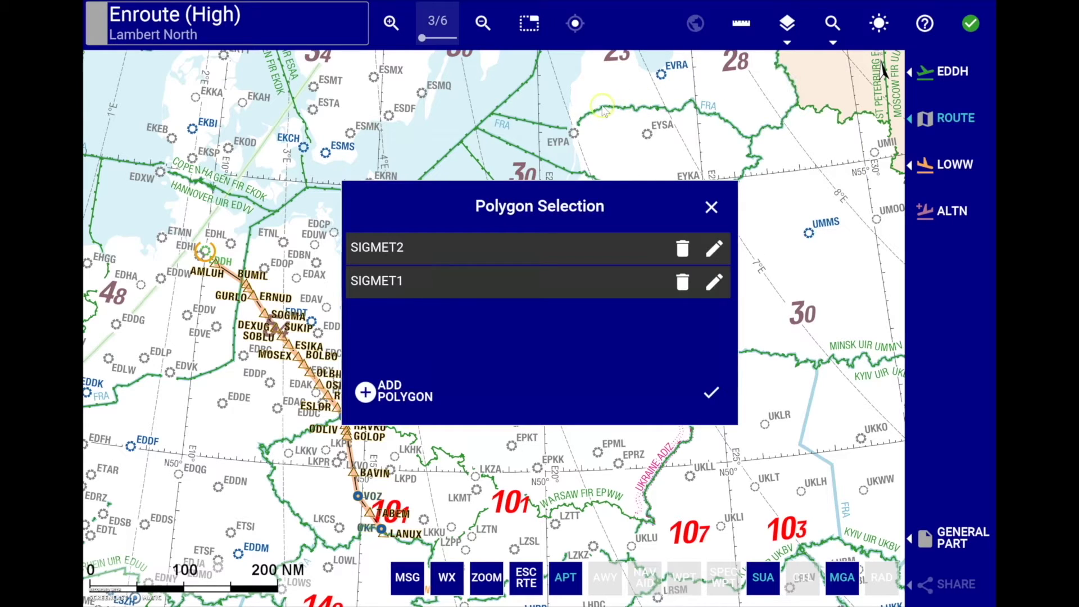
{"action": "left_click", "coordinate": [369, 393]}
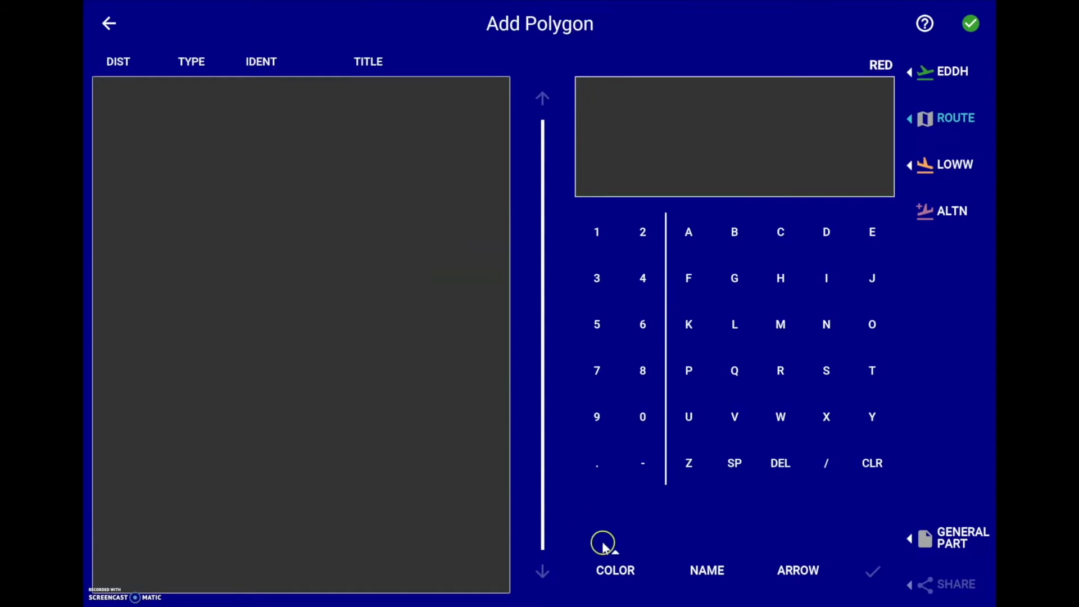
Make the new polygon red and title it NOFLY.
{"action": "left_click", "coordinate": [618, 570]}
{"action": "left_click", "coordinate": [707, 477]}
{"action": "left_click", "coordinate": [706, 569]}
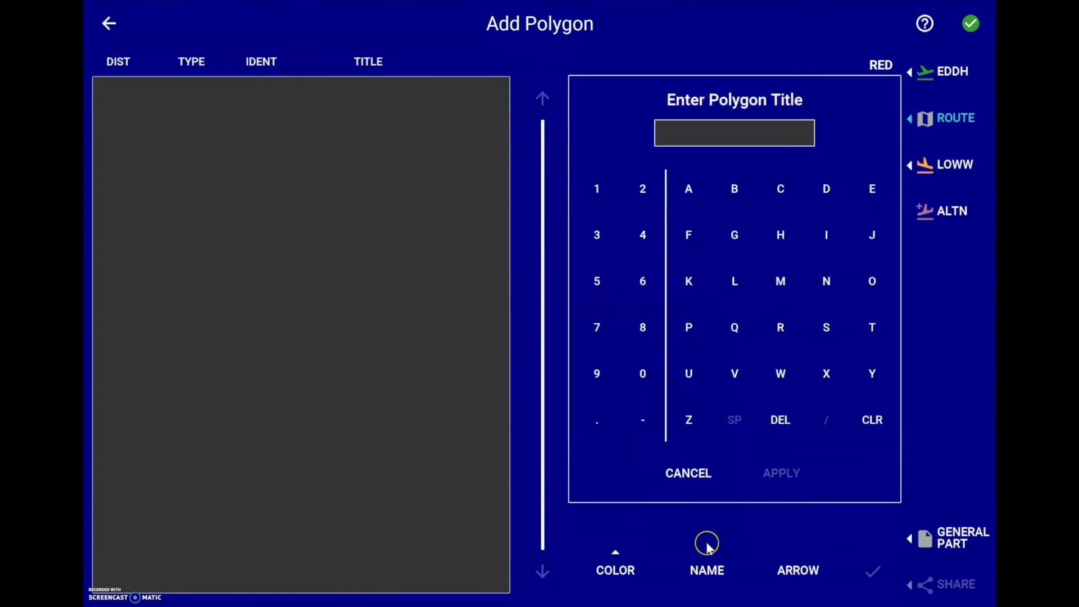
{"action": "type", "text": "NOFLY"}
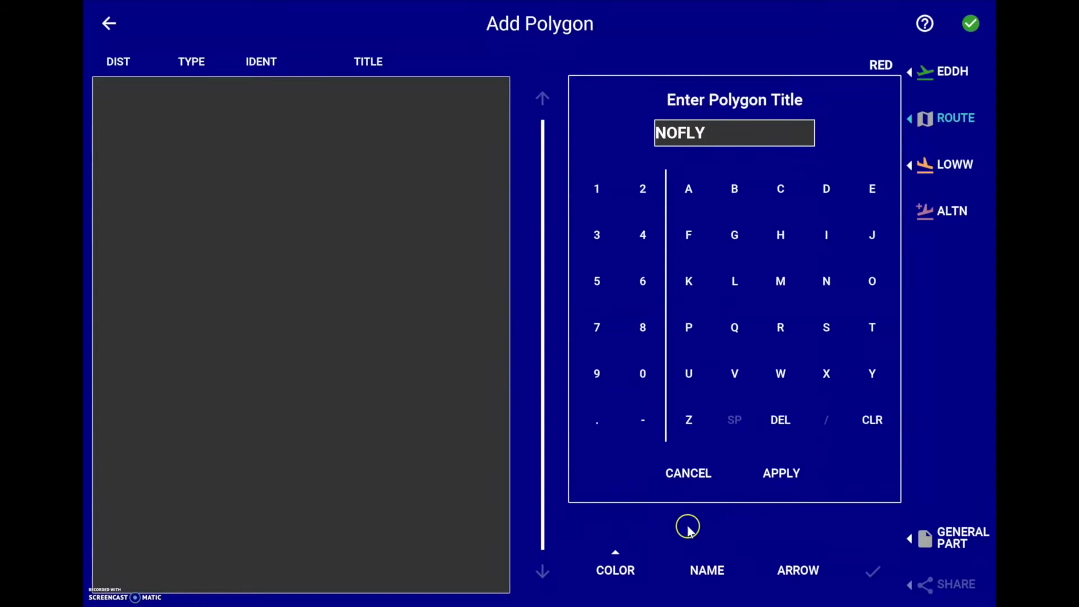
{"action": "left_click", "coordinate": [799, 463]}
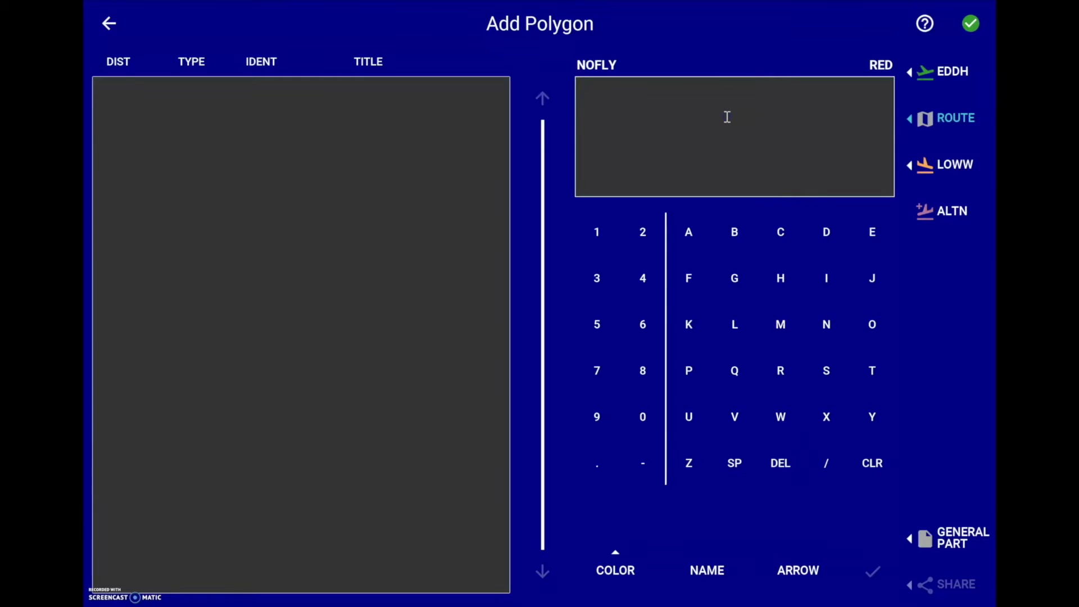
Define the NOFLY polygon through EPGD, EPWA and RASAN, skipping arrow entry, and save it.
{"action": "type", "text": "EPGD"}
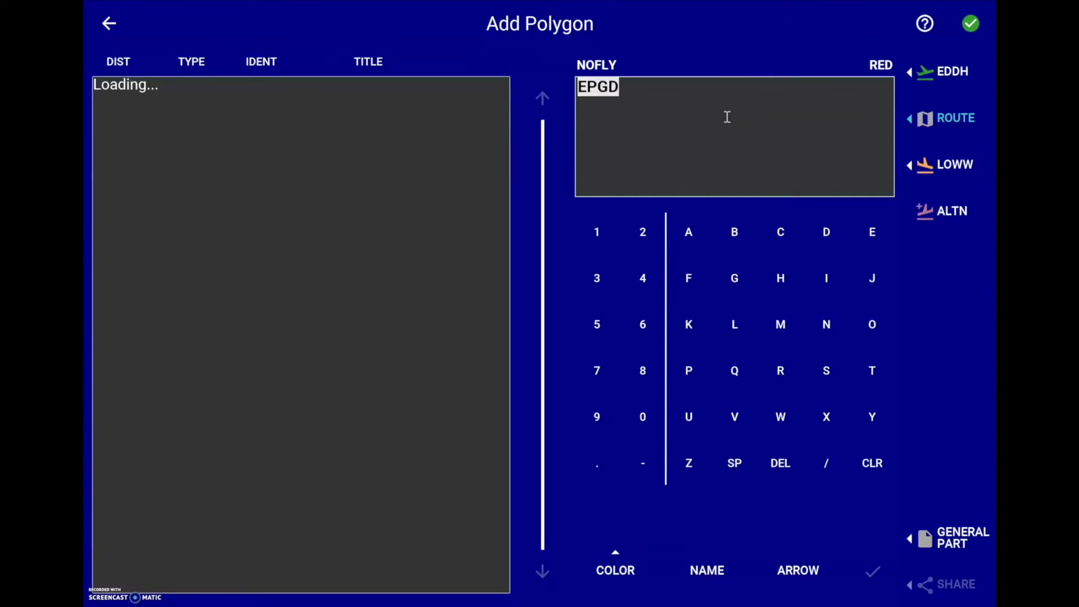
{"action": "type", "text": " EPW"}
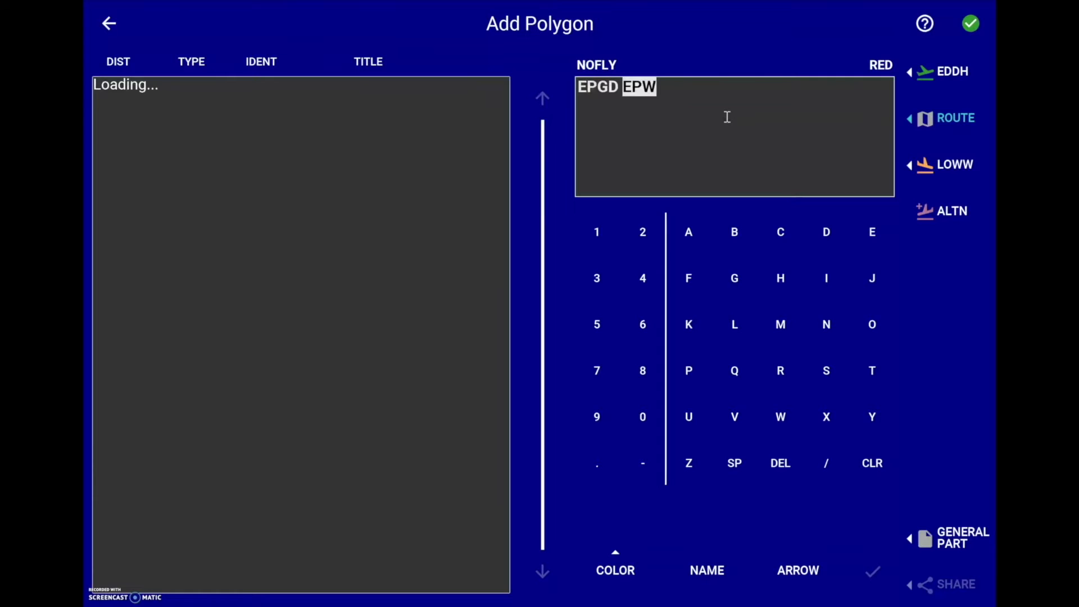
{"action": "type", "text": "A RASAN"}
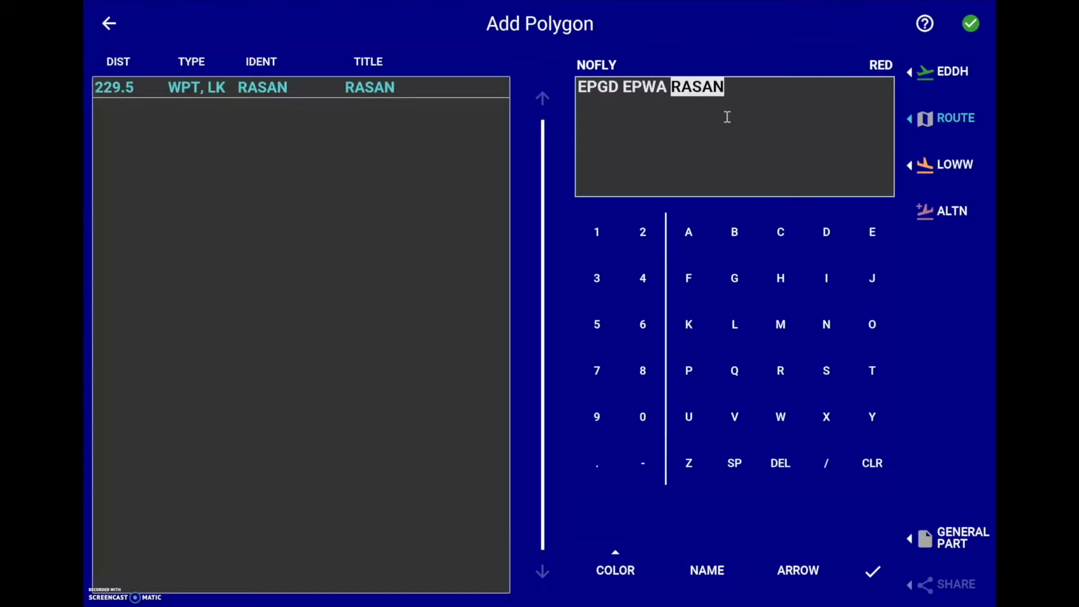
{"action": "left_click", "coordinate": [792, 562]}
{"action": "left_click", "coordinate": [795, 568]}
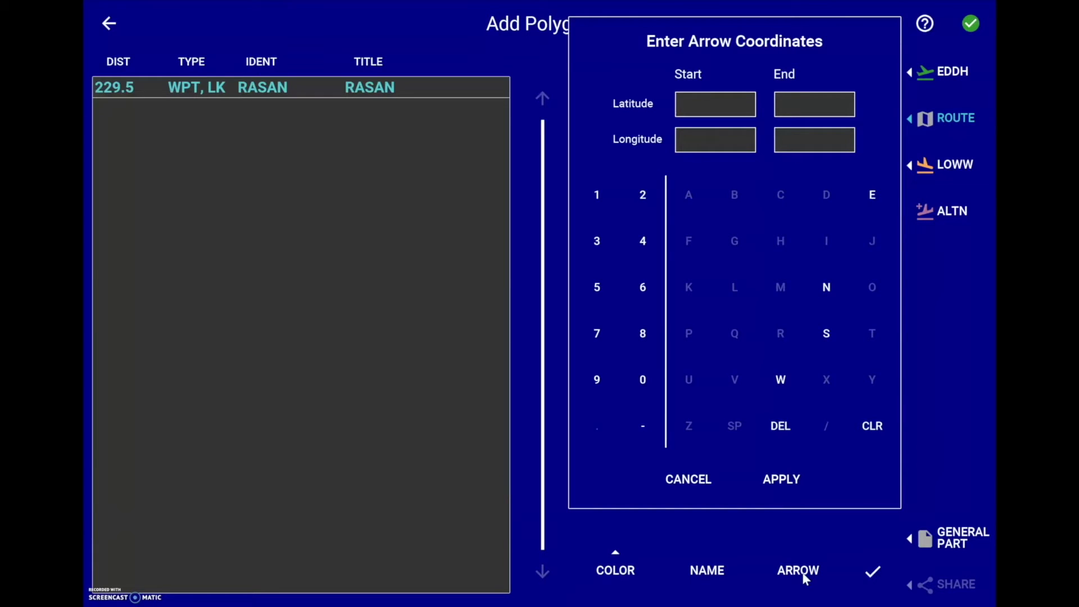
{"action": "left_click", "coordinate": [685, 479]}
{"action": "left_click", "coordinate": [635, 484]}
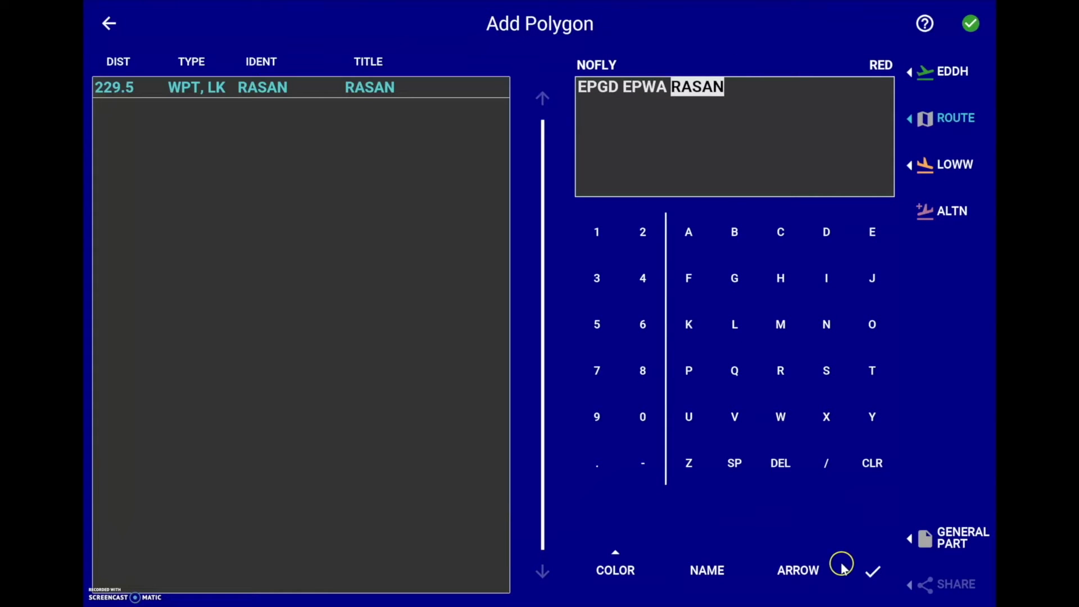
{"action": "left_click", "coordinate": [874, 572]}
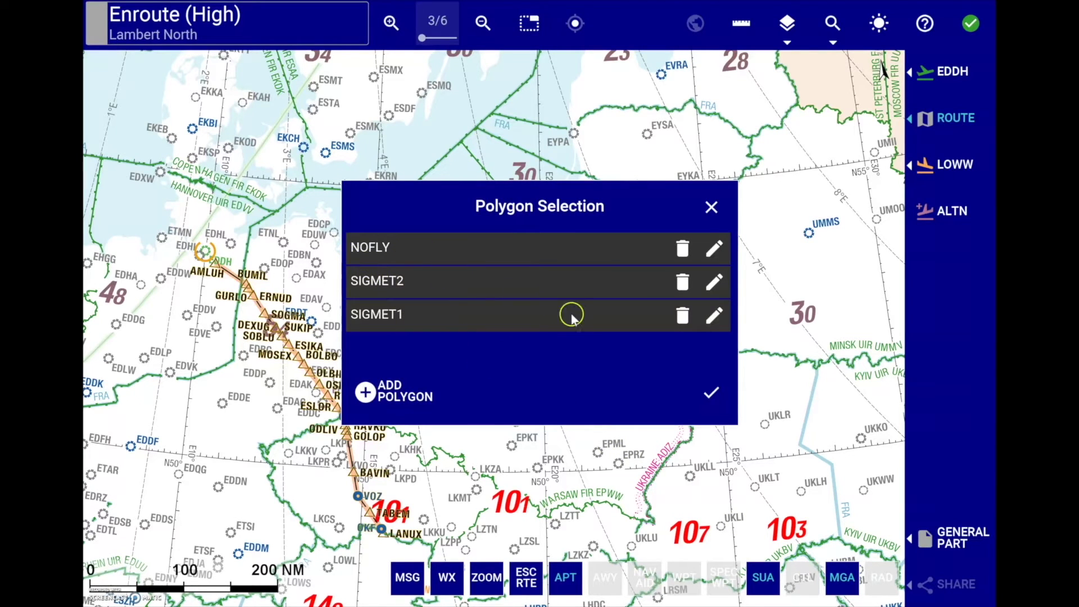
Confirm NOFLY, then display User sigmets weather areas and the escape route overlay.
{"action": "left_click", "coordinate": [709, 392]}
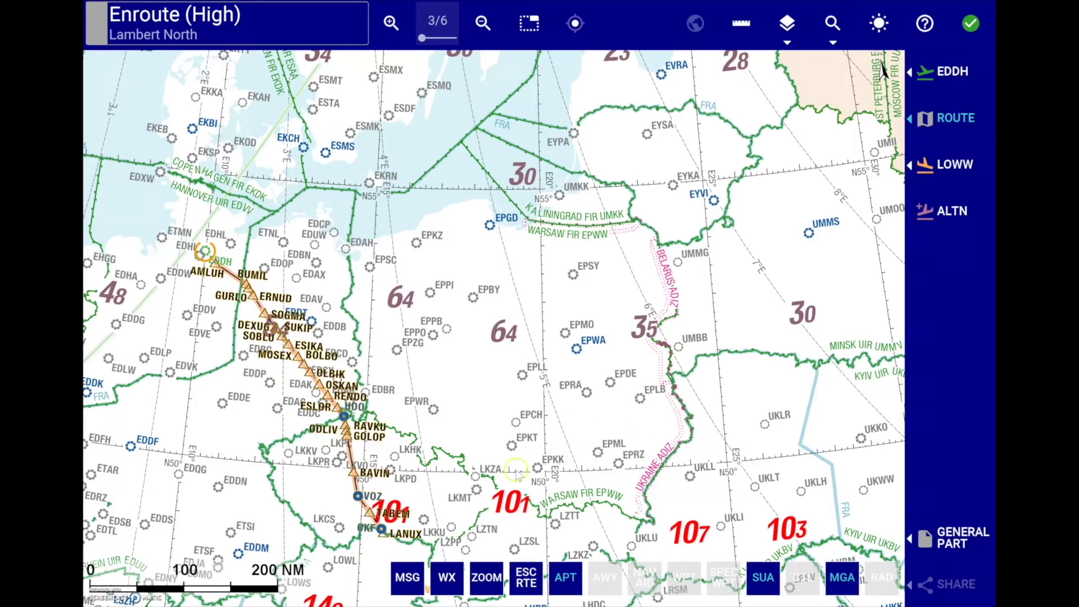
{"action": "left_click", "coordinate": [448, 573]}
{"action": "left_click", "coordinate": [610, 402]}
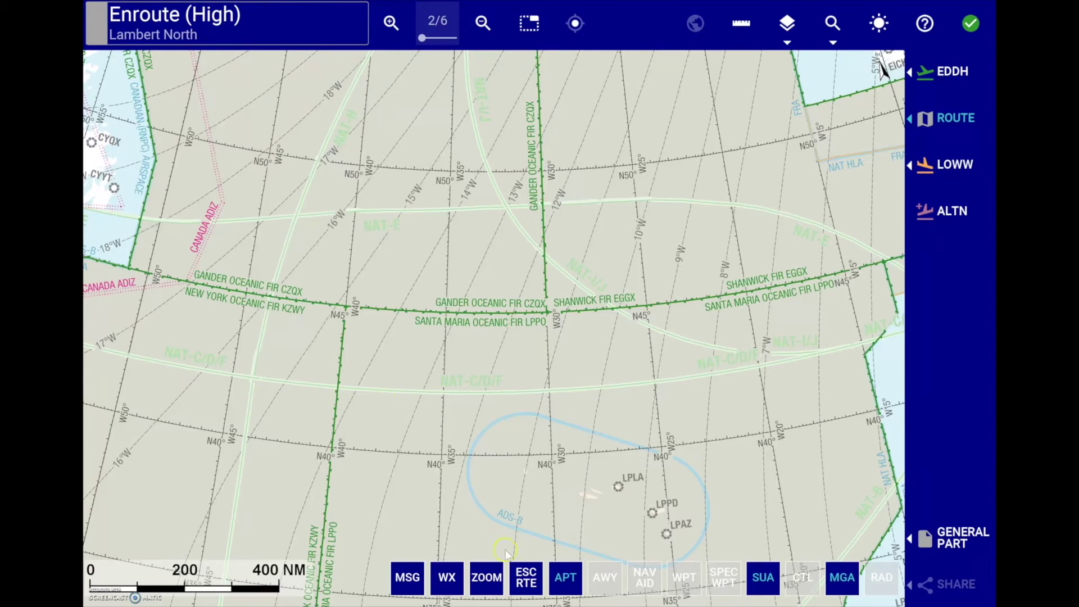
{"action": "left_click", "coordinate": [523, 575]}
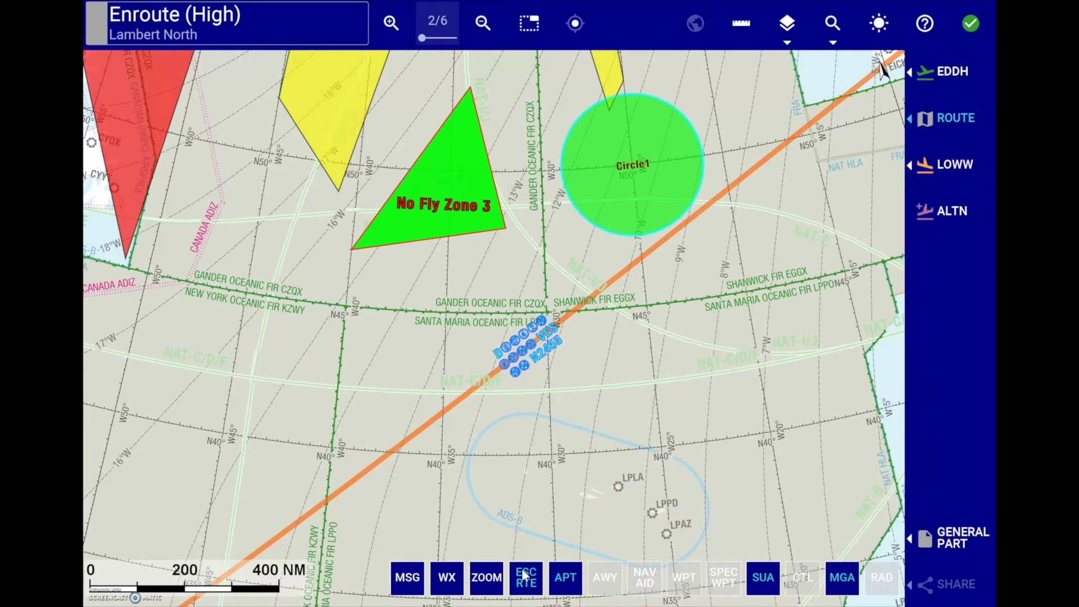
Select Escape Route1 from the Escape Routes layer and confirm it for the chart.
{"action": "left_click", "coordinate": [798, 31]}
{"action": "left_click", "coordinate": [786, 132]}
{"action": "left_click", "coordinate": [502, 280]}
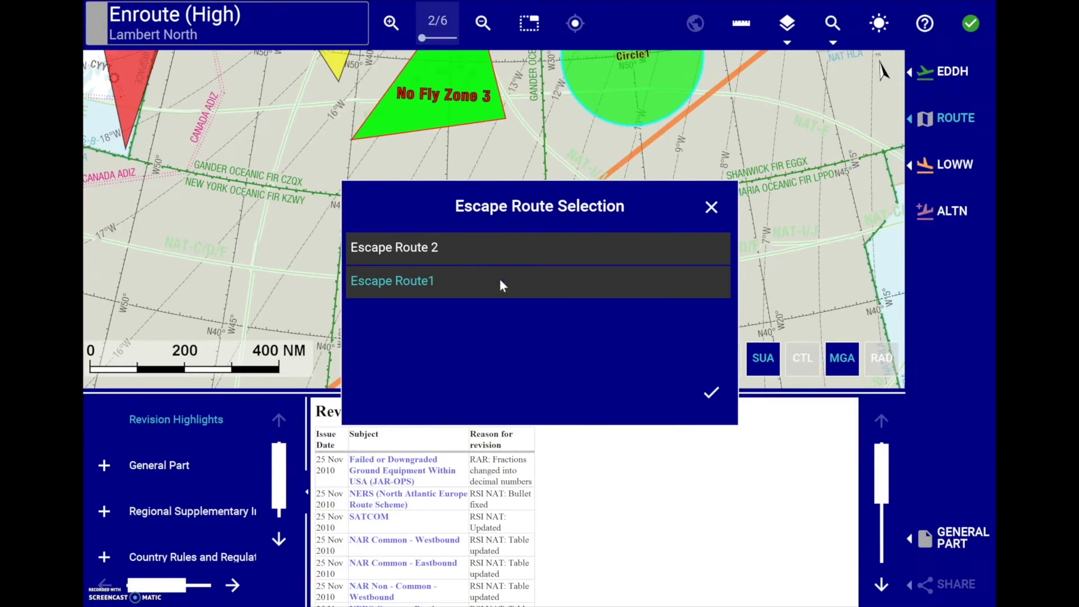
{"action": "left_click_drag", "start_coordinate": [496, 204], "coordinate": [332, 145]}
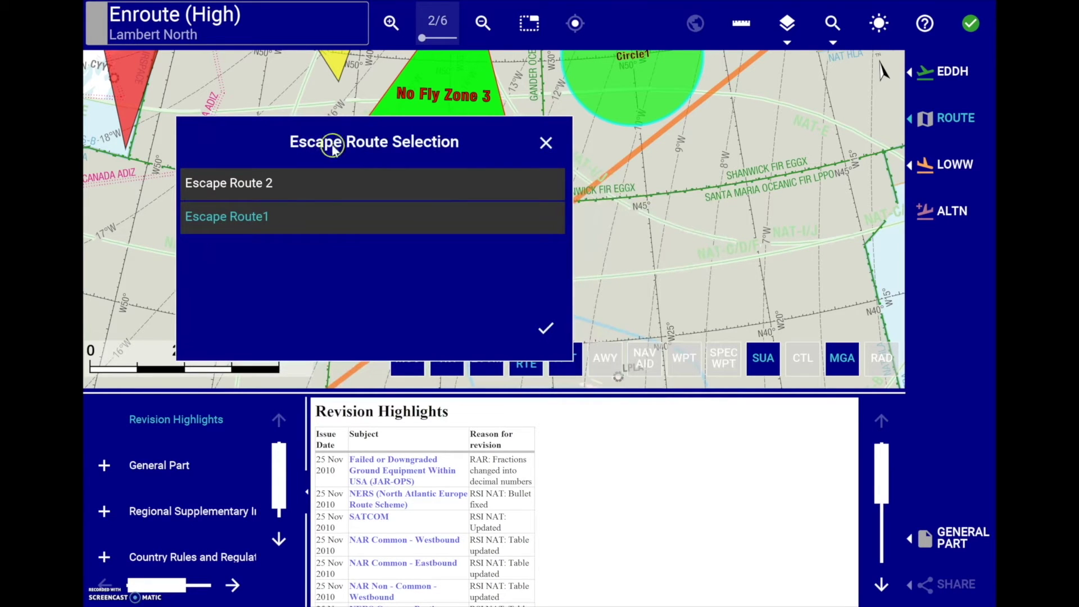
{"action": "left_click", "coordinate": [540, 326]}
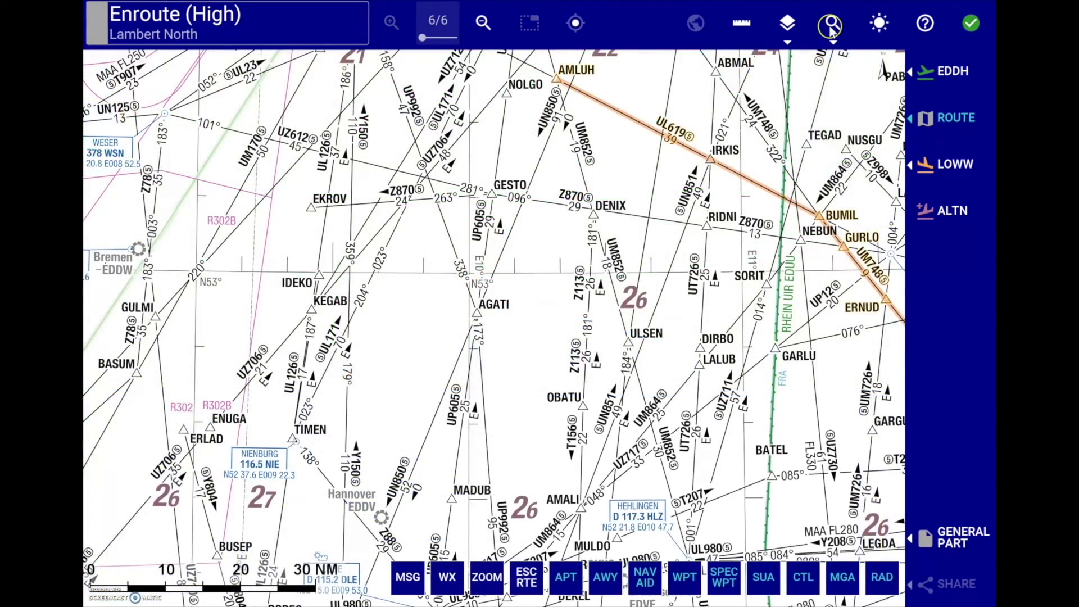
Search 'UL10' with the AWY filter and show airway UL10 on the chart.
{"action": "left_click", "coordinate": [831, 25]}
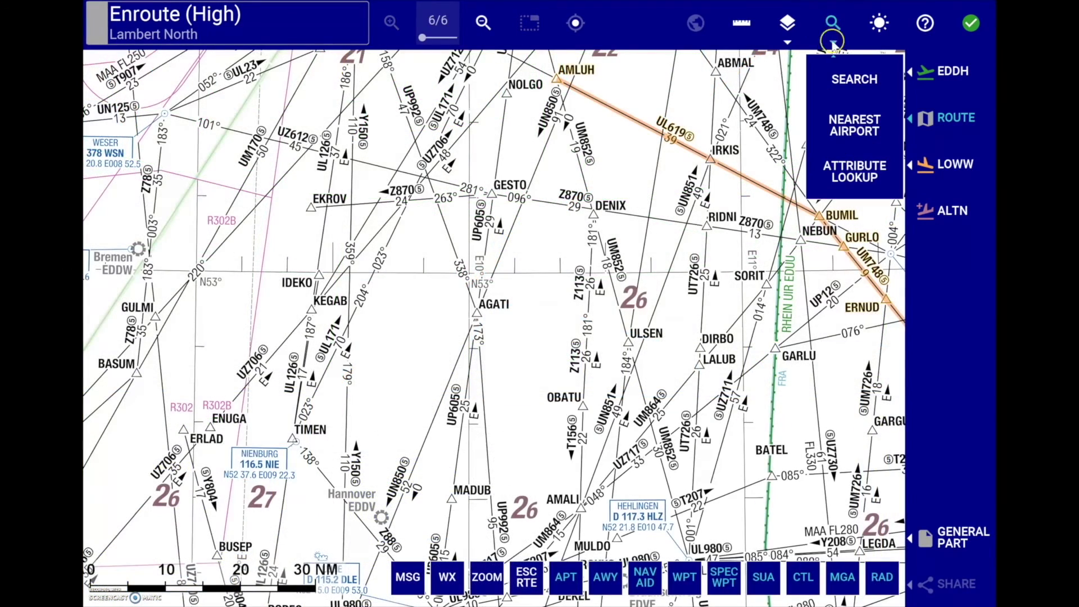
{"action": "left_click", "coordinate": [836, 80]}
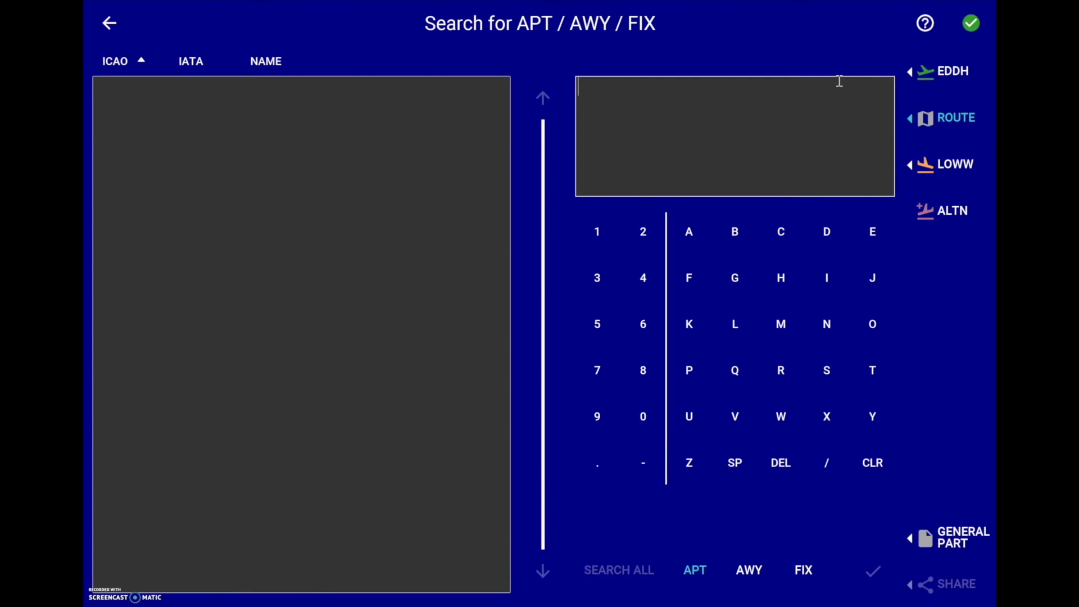
{"action": "type", "text": "UL"}
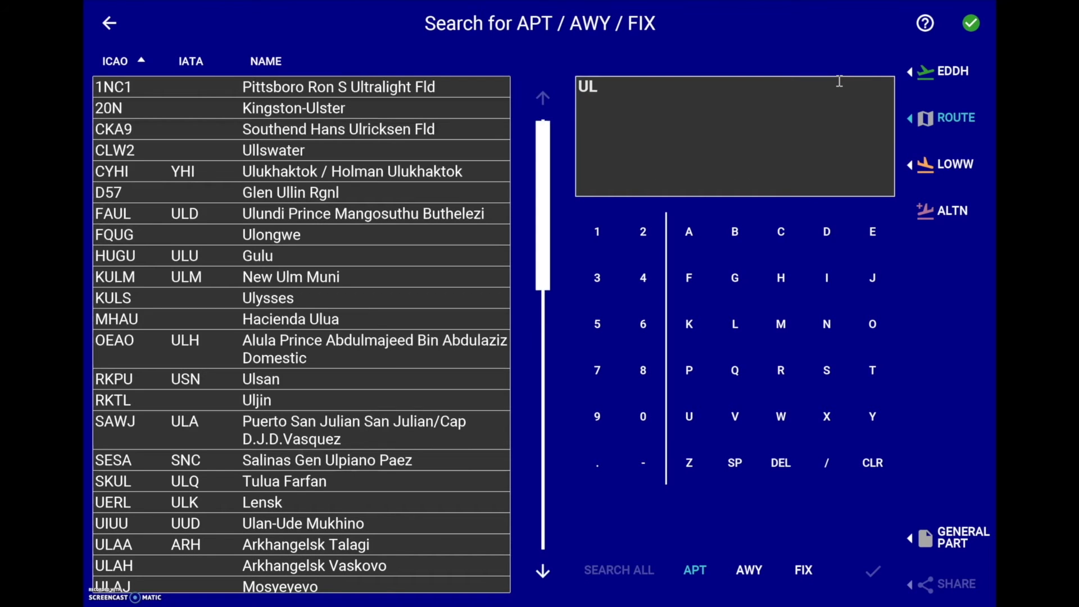
{"action": "type", "text": "10"}
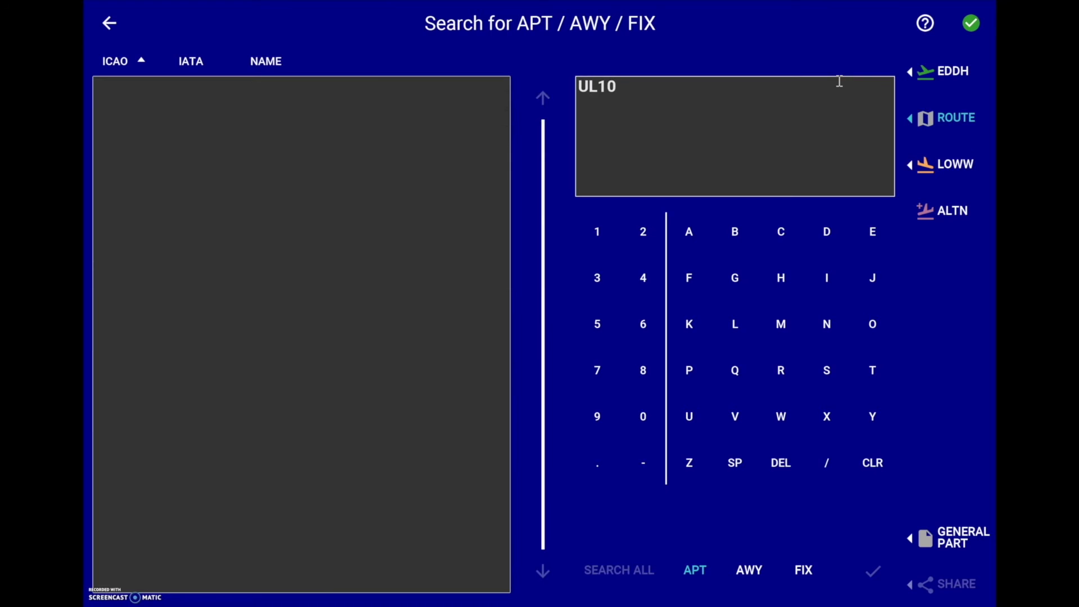
{"action": "left_click", "coordinate": [749, 570]}
{"action": "left_click", "coordinate": [190, 86]}
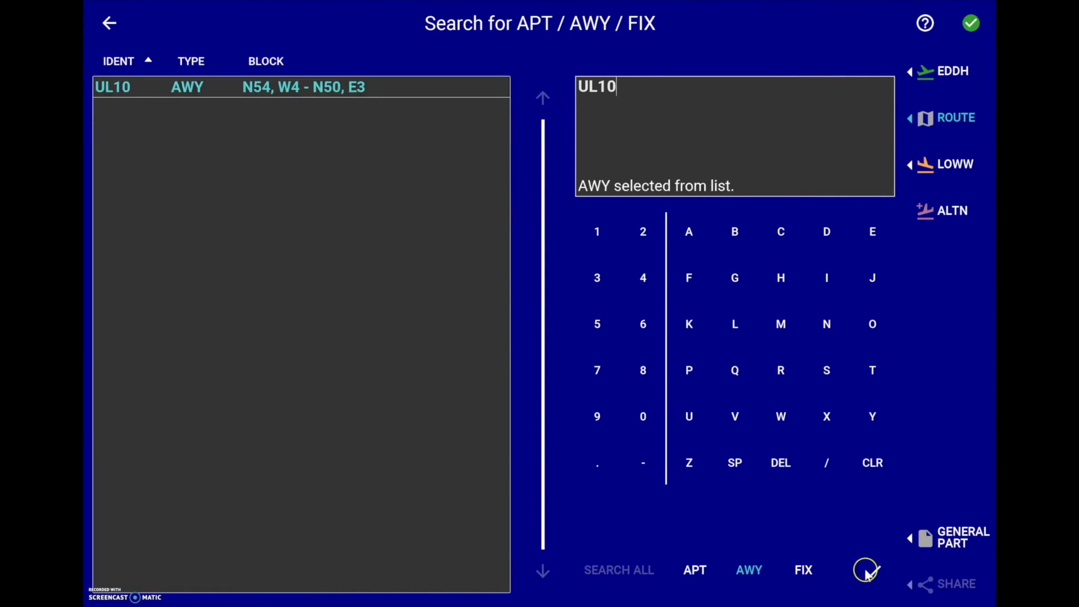
{"action": "left_click", "coordinate": [865, 570]}
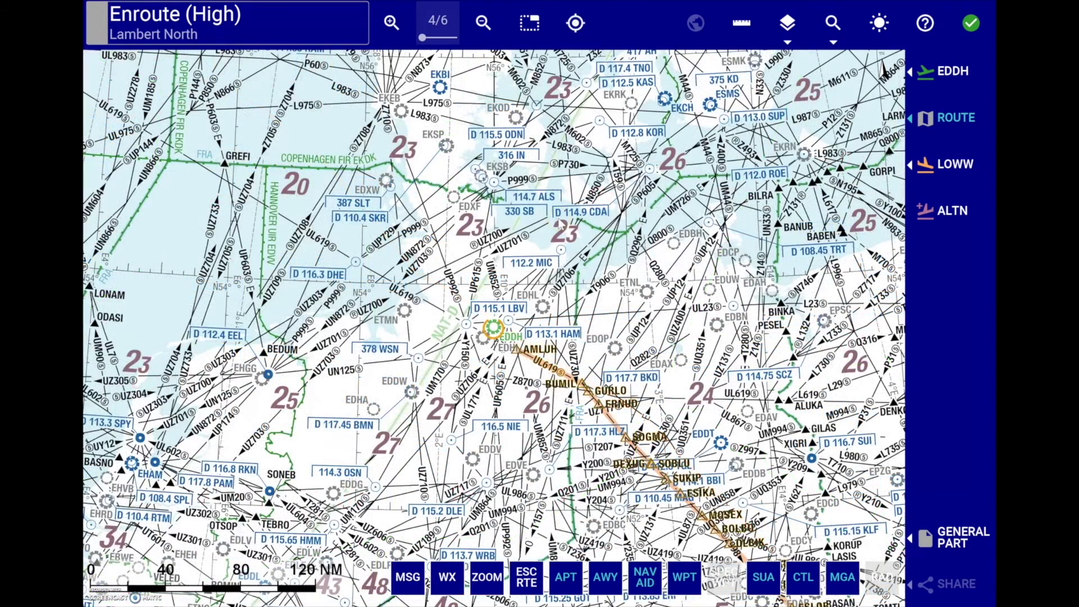
Add Billund EKBI from the library-only Nearest Airports list to the clip.
{"action": "left_click", "coordinate": [648, 163]}
{"action": "left_click", "coordinate": [843, 38]}
{"action": "left_click", "coordinate": [840, 124]}
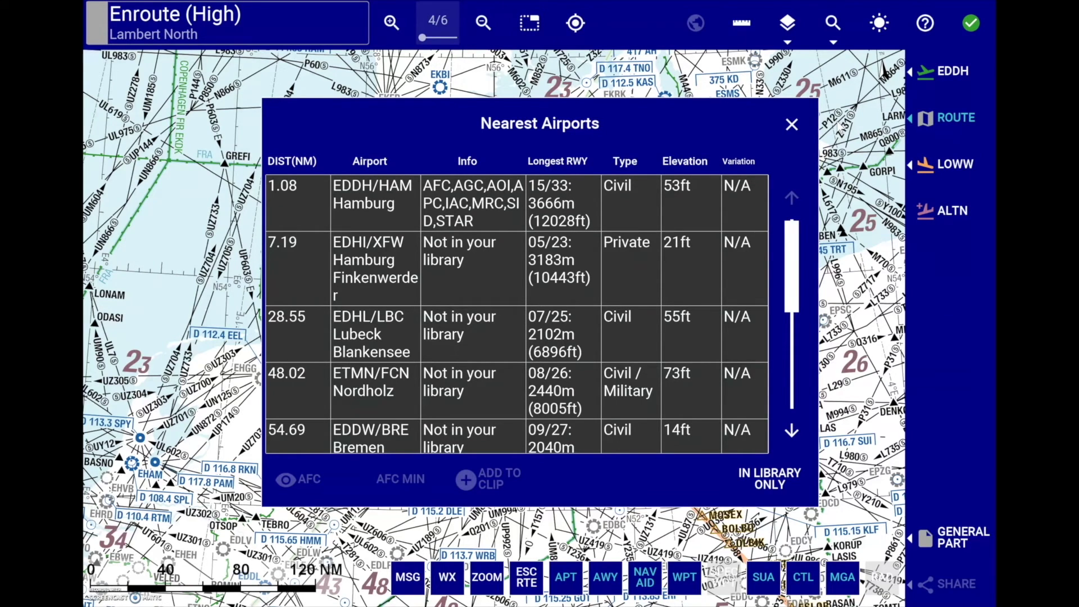
{"action": "left_click", "coordinate": [771, 482]}
{"action": "left_click", "coordinate": [344, 254]}
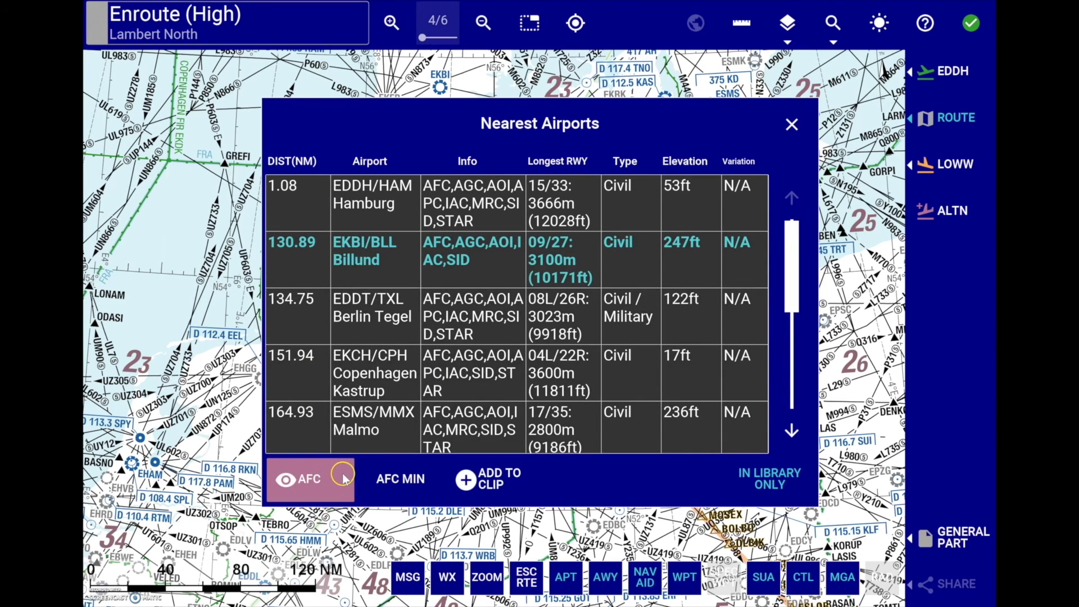
{"action": "left_click", "coordinate": [466, 480]}
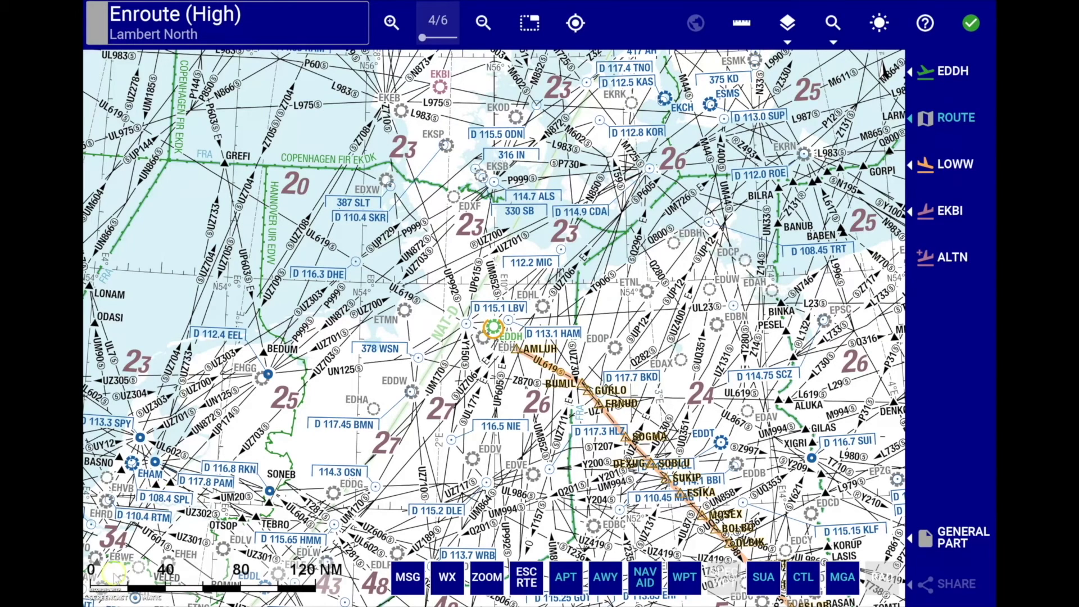
Run an Attribute Lookup on EKCH and return to its list of KAS, MOSIN, N851 and more.
{"action": "left_click", "coordinate": [812, 28]}
{"action": "left_click", "coordinate": [832, 21]}
{"action": "left_click", "coordinate": [844, 179]}
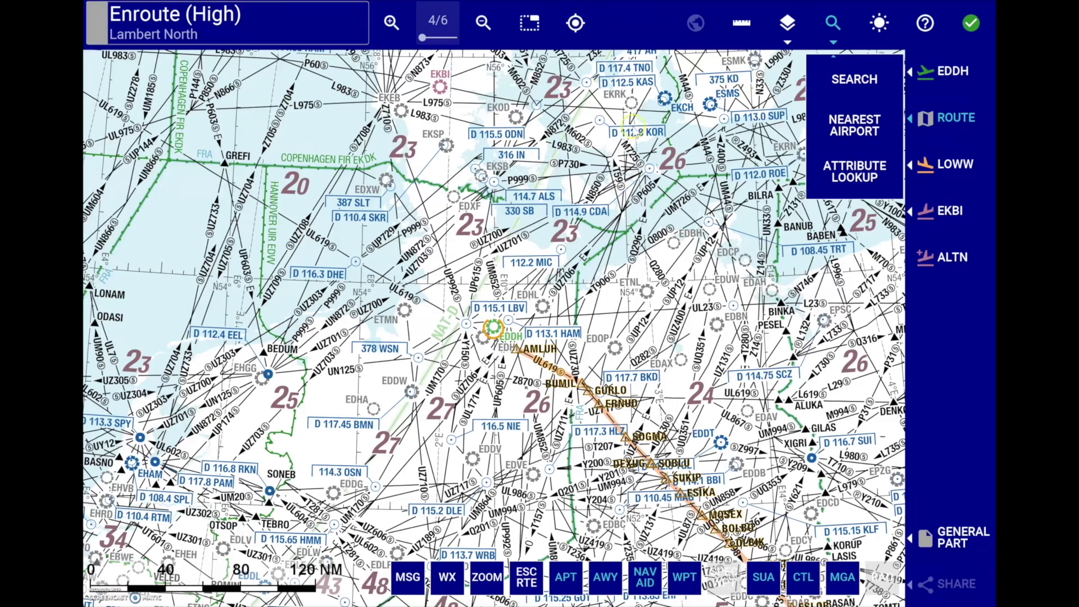
{"action": "left_click", "coordinate": [666, 98]}
{"action": "left_click", "coordinate": [665, 95]}
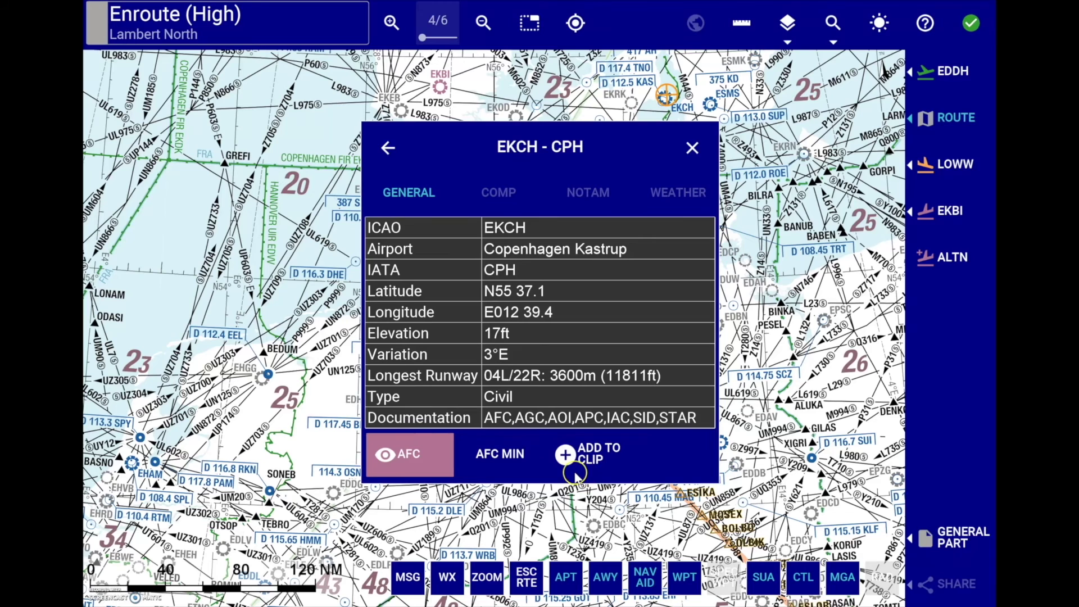
{"action": "left_click", "coordinate": [390, 150]}
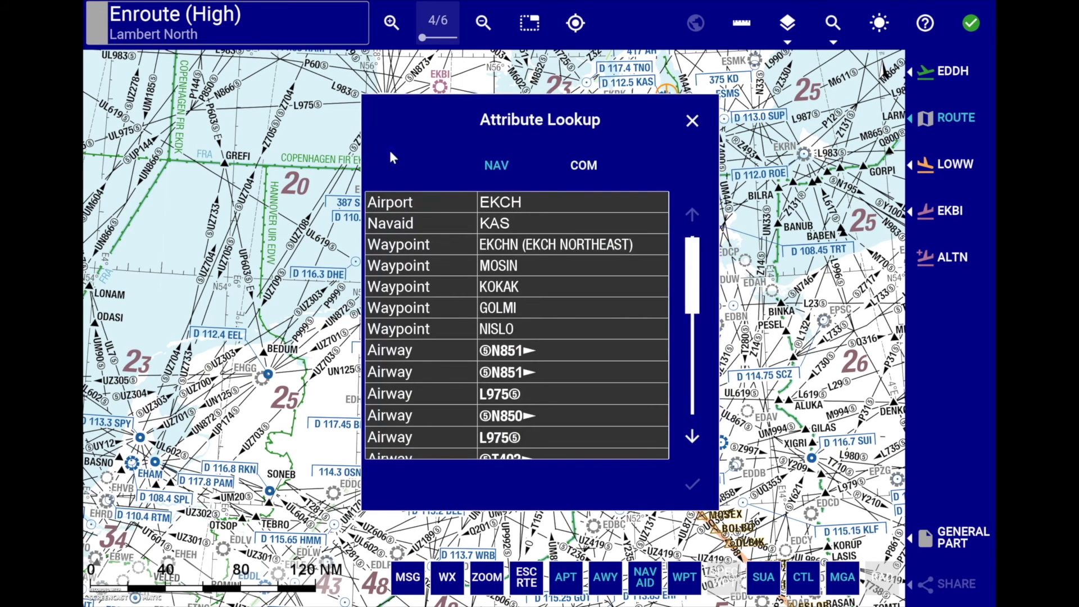
Select the KAS navaid in the lookup list and review the KASTRUP navaid details.
{"action": "left_click_drag", "start_coordinate": [482, 124], "coordinate": [385, 115]}
{"action": "left_click", "coordinate": [344, 204]}
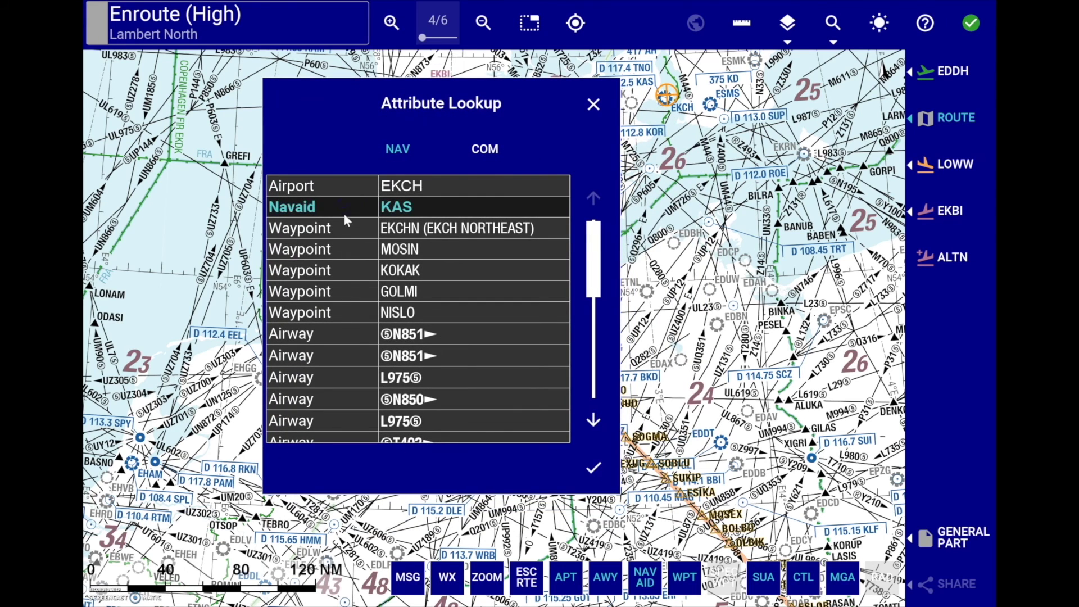
{"action": "left_click", "coordinate": [593, 468]}
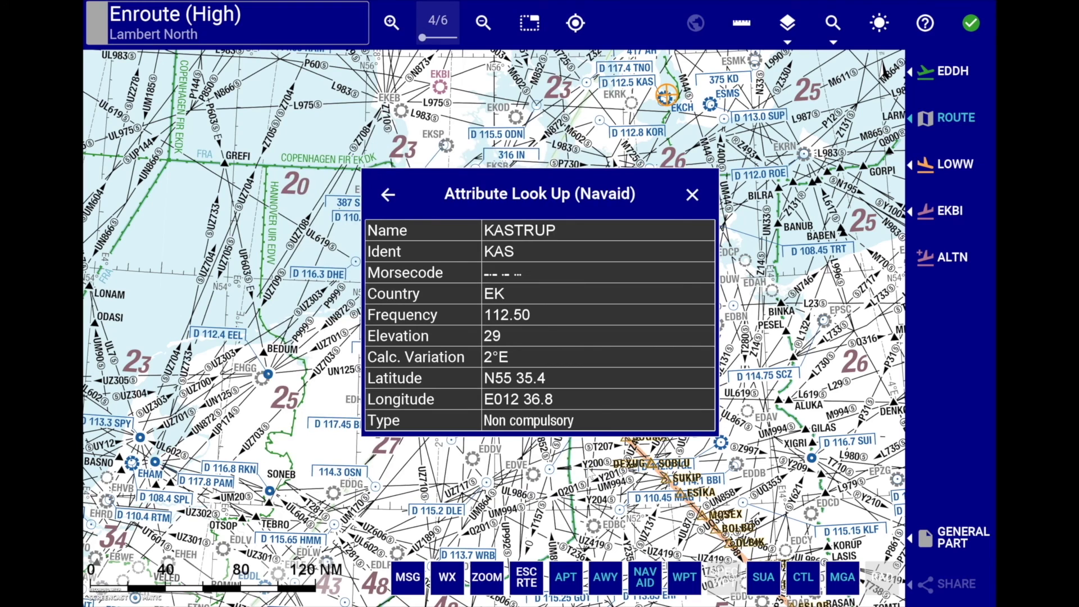
{"action": "left_click", "coordinate": [277, 474]}
List EKCH's COM frequencies and shade the Sweden Control sector on the chart.
{"action": "left_click", "coordinate": [388, 194]}
{"action": "left_click", "coordinate": [389, 201]}
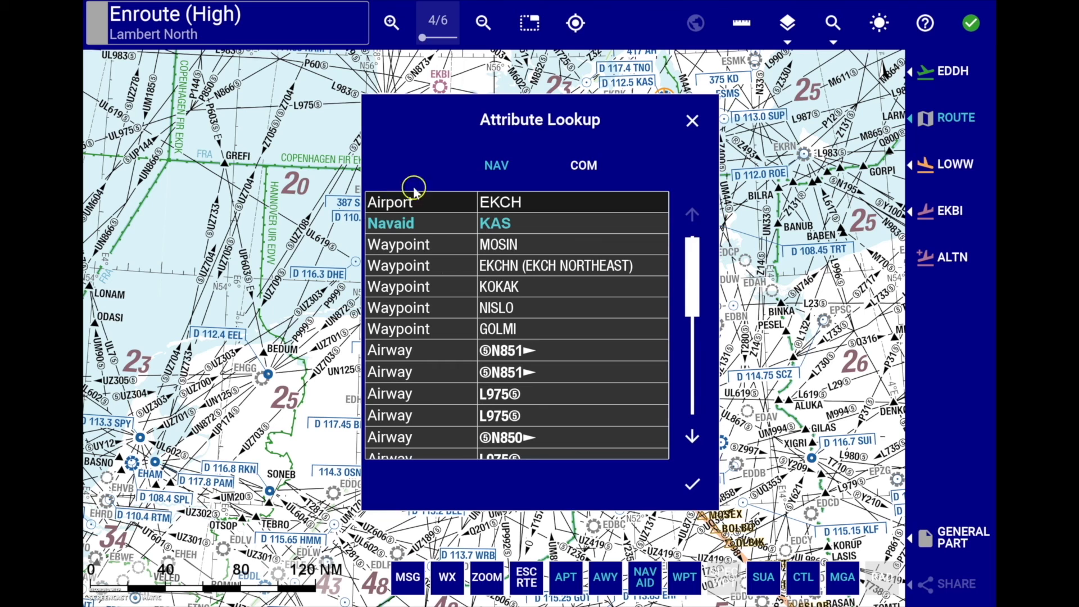
{"action": "left_click", "coordinate": [579, 165]}
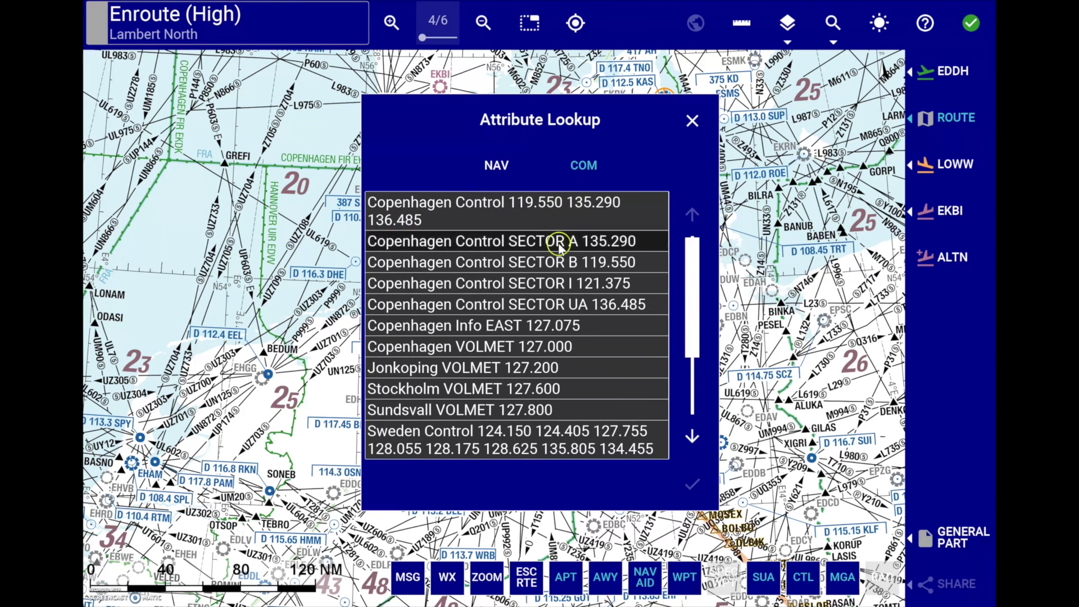
{"action": "left_click", "coordinate": [514, 438]}
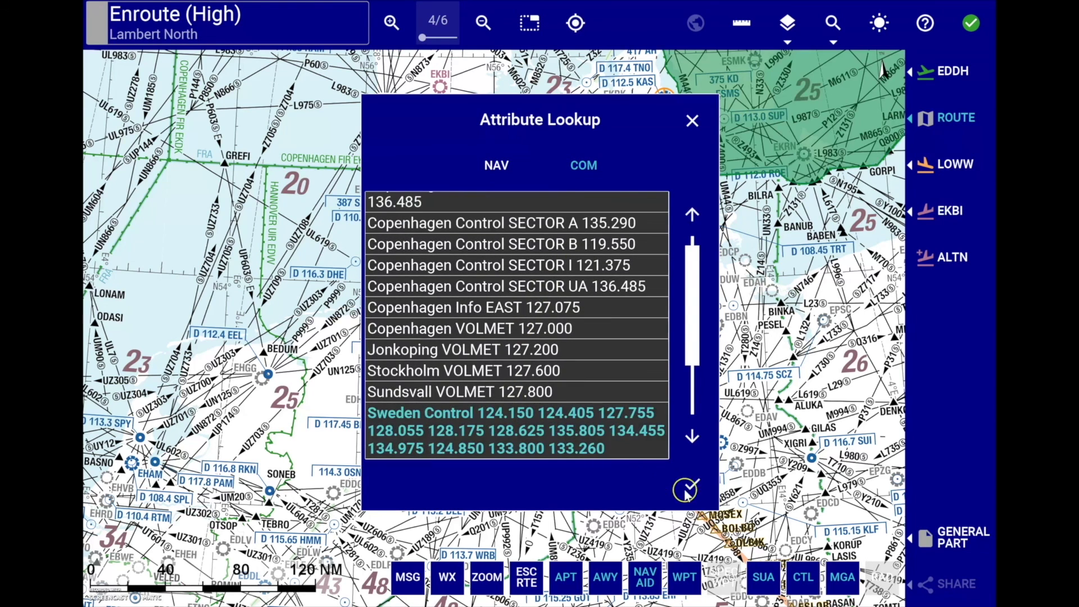